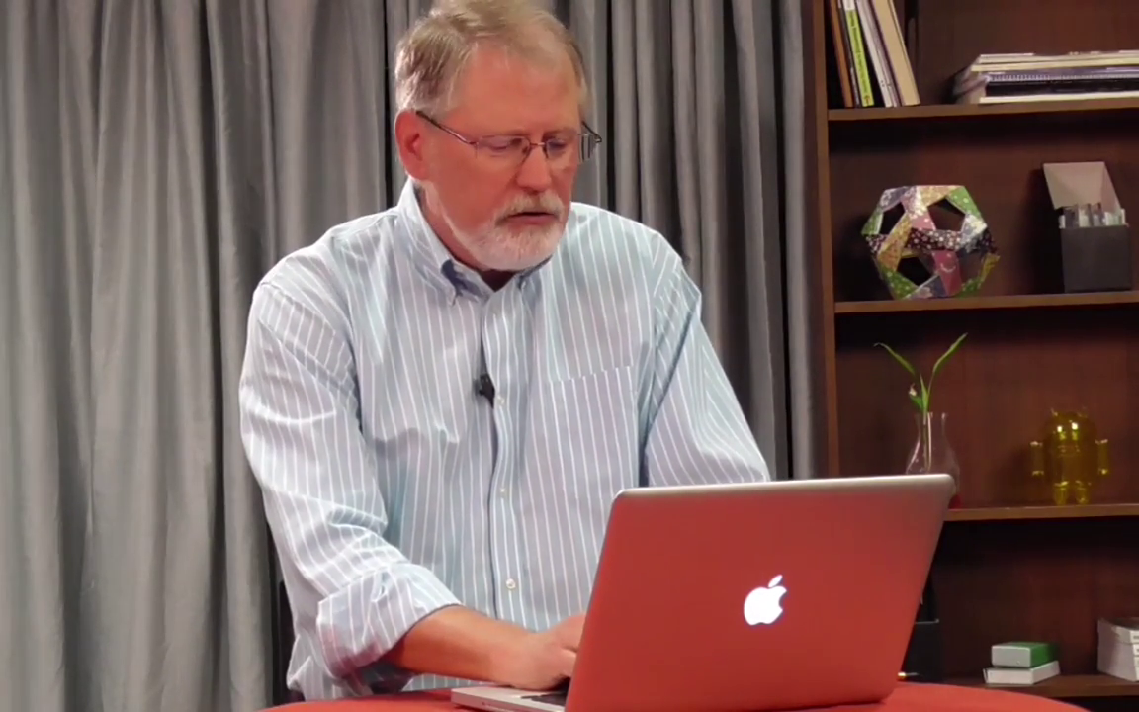
# - Search Google Images for 'fossils' and filter the results to the white colour
pyautogui.write('ossi')
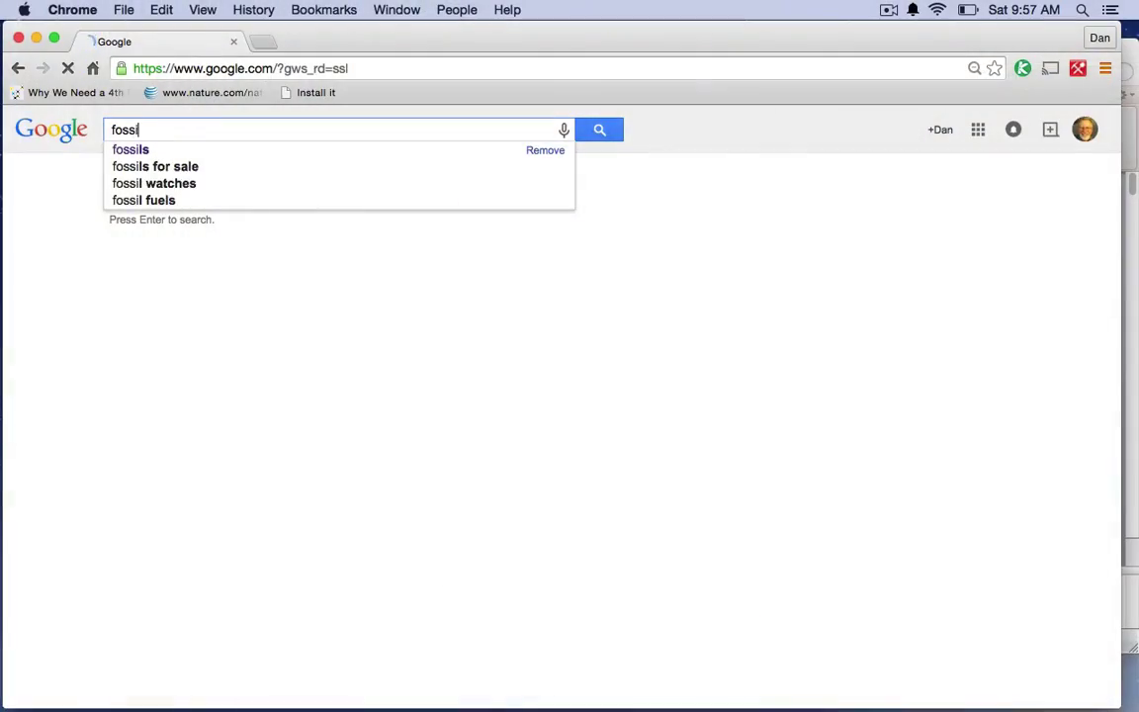
pyautogui.write('ls')
pyautogui.press('Return')
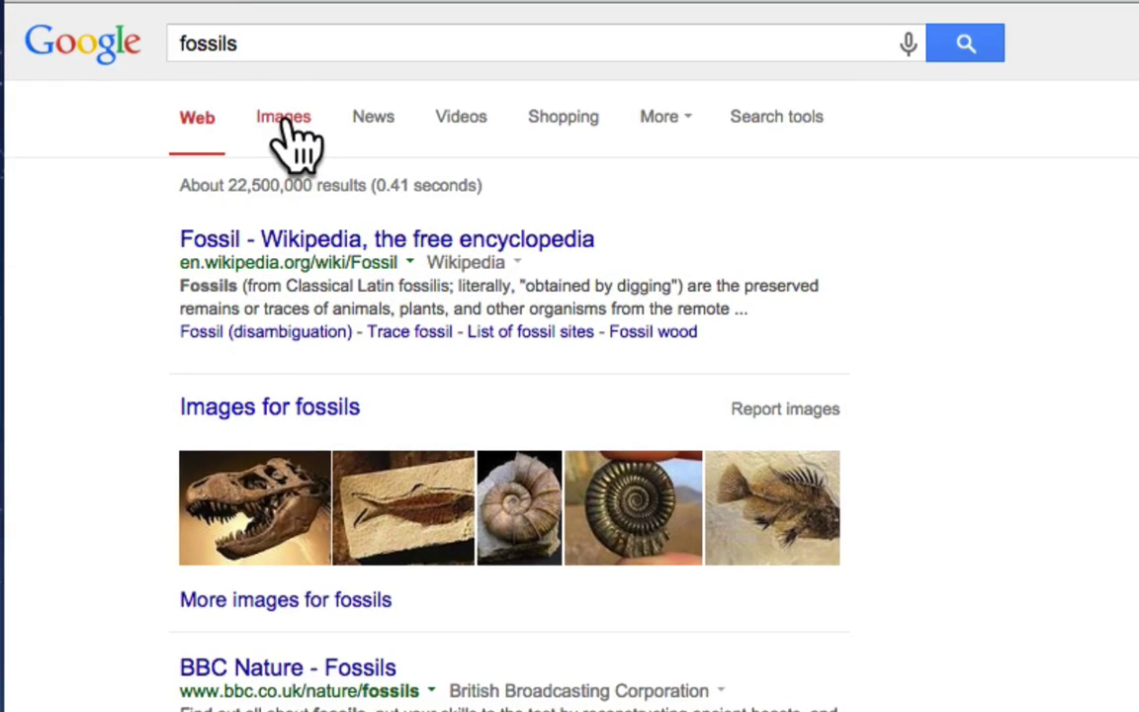
pyautogui.click(286, 116)
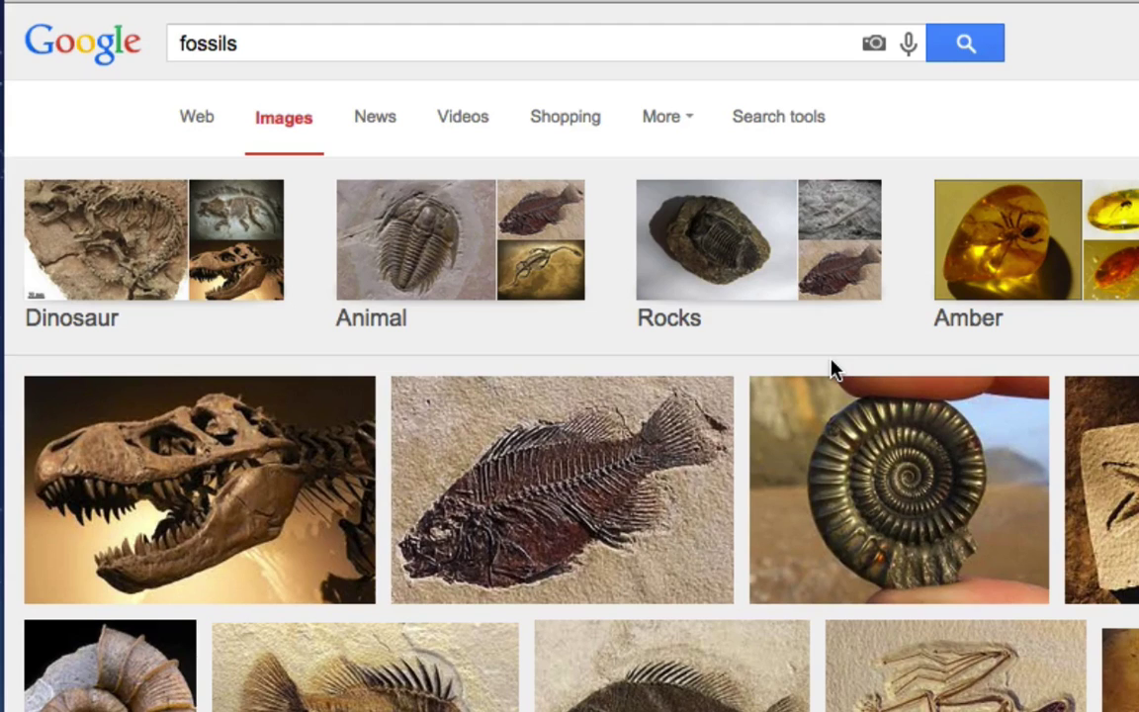
pyautogui.click(768, 126)
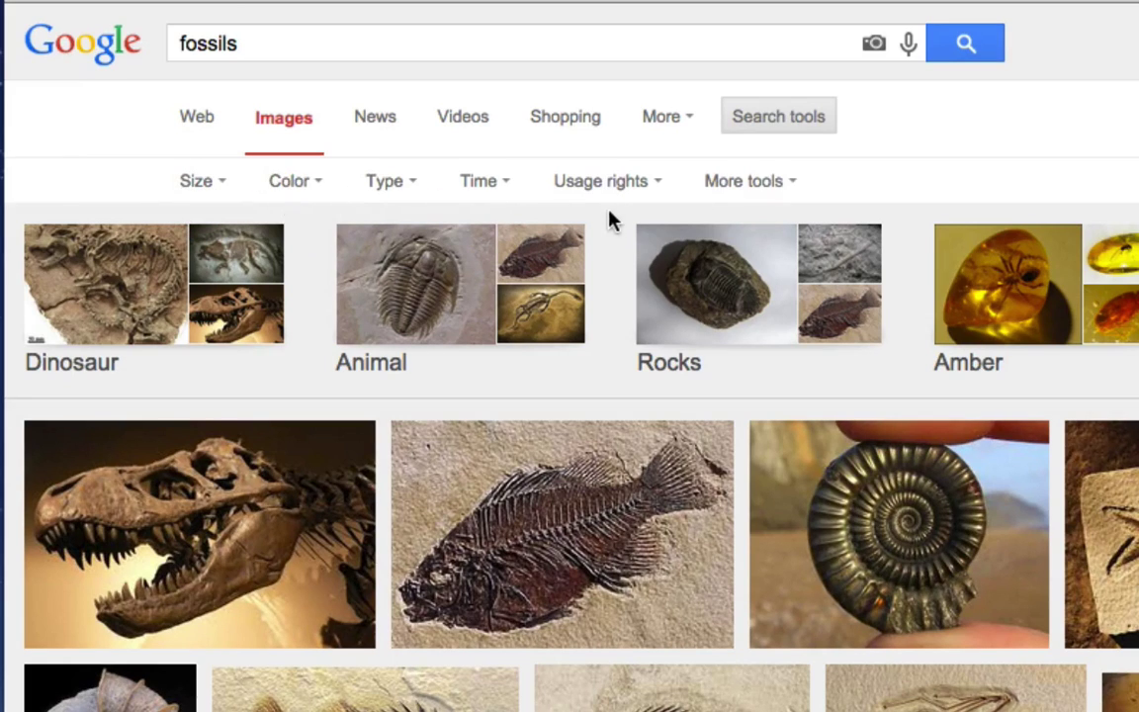
pyautogui.click(311, 188)
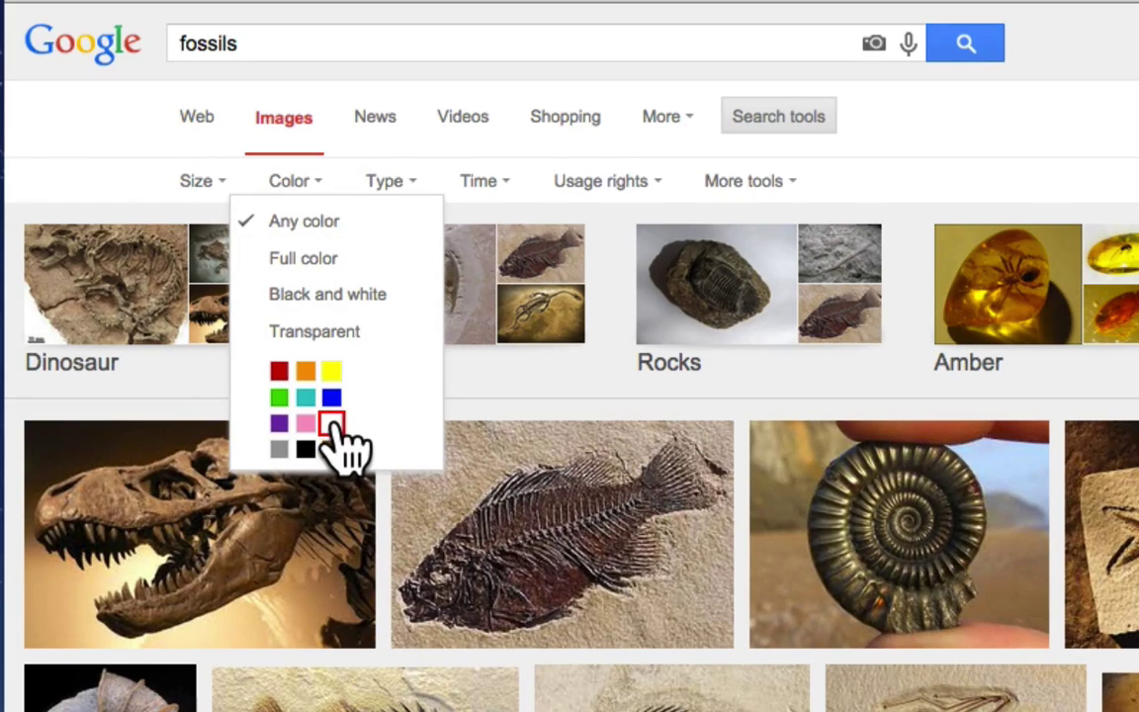
pyautogui.click(332, 425)
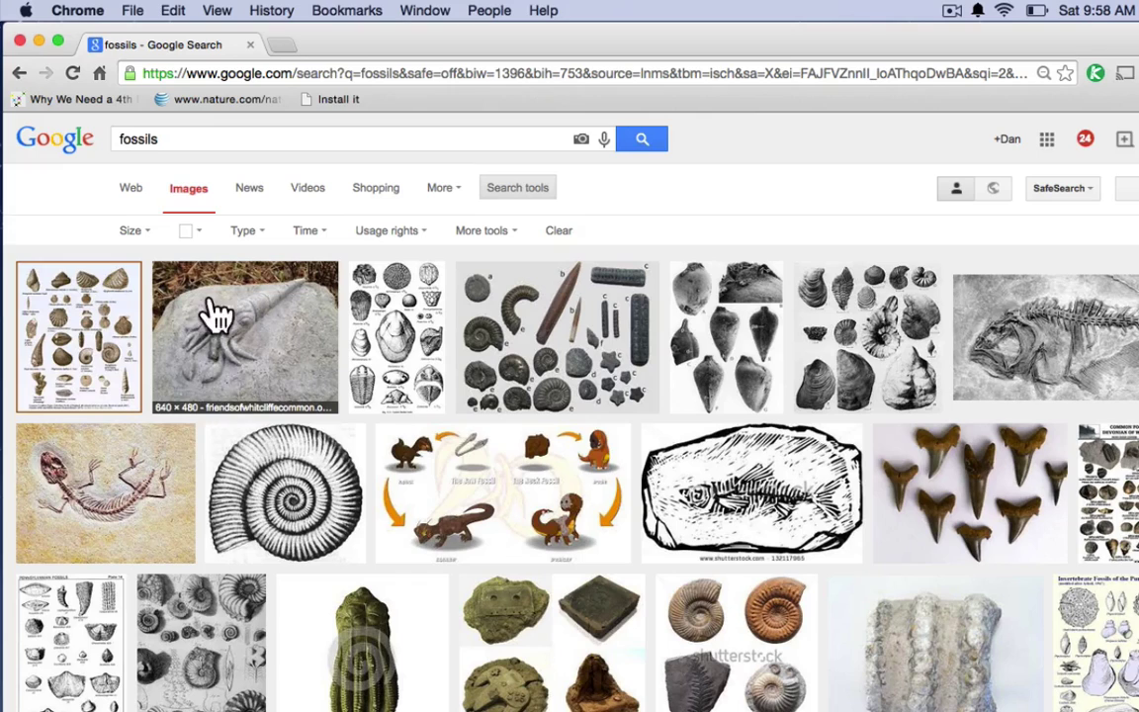
# - Switch the fossils colour filter from white to black
pyautogui.click(201, 235)
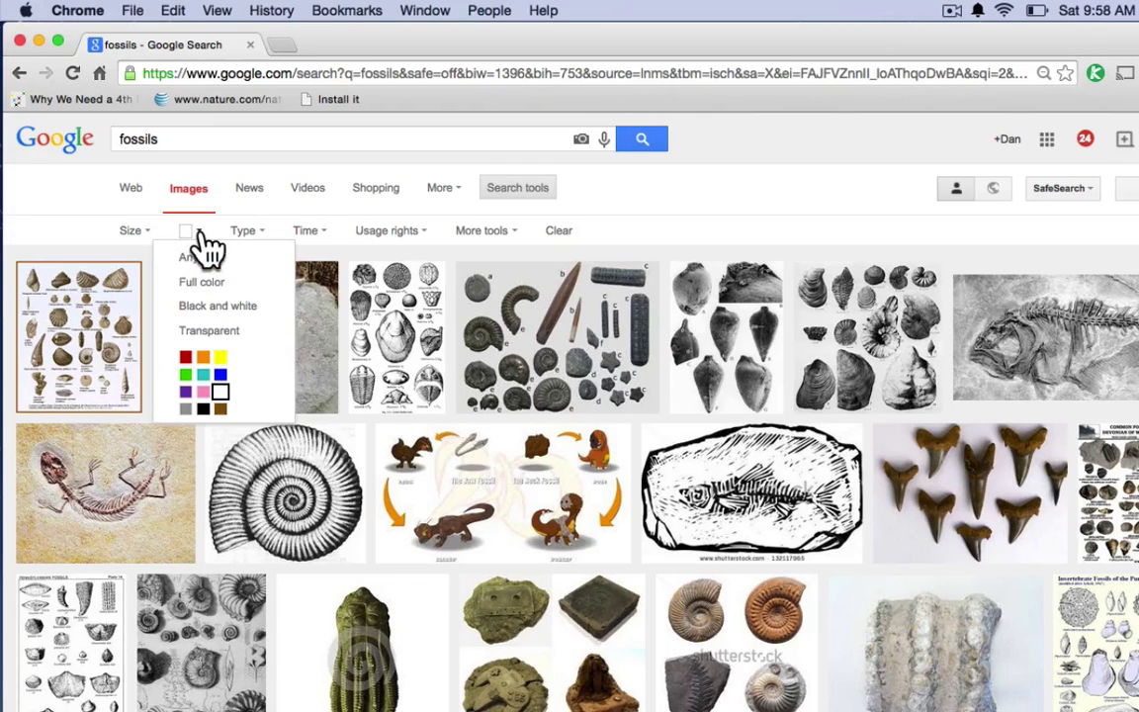
pyautogui.click(203, 410)
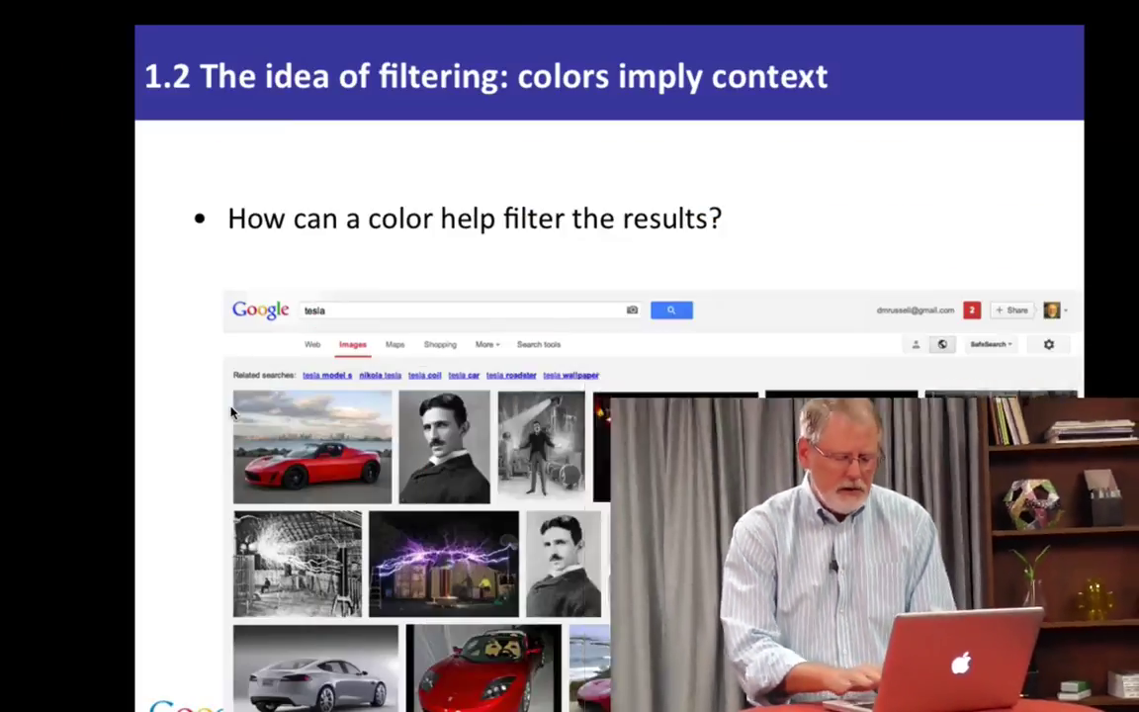
# - Advance the slideshow to the slide about filtering on purple
pyautogui.press('Right')
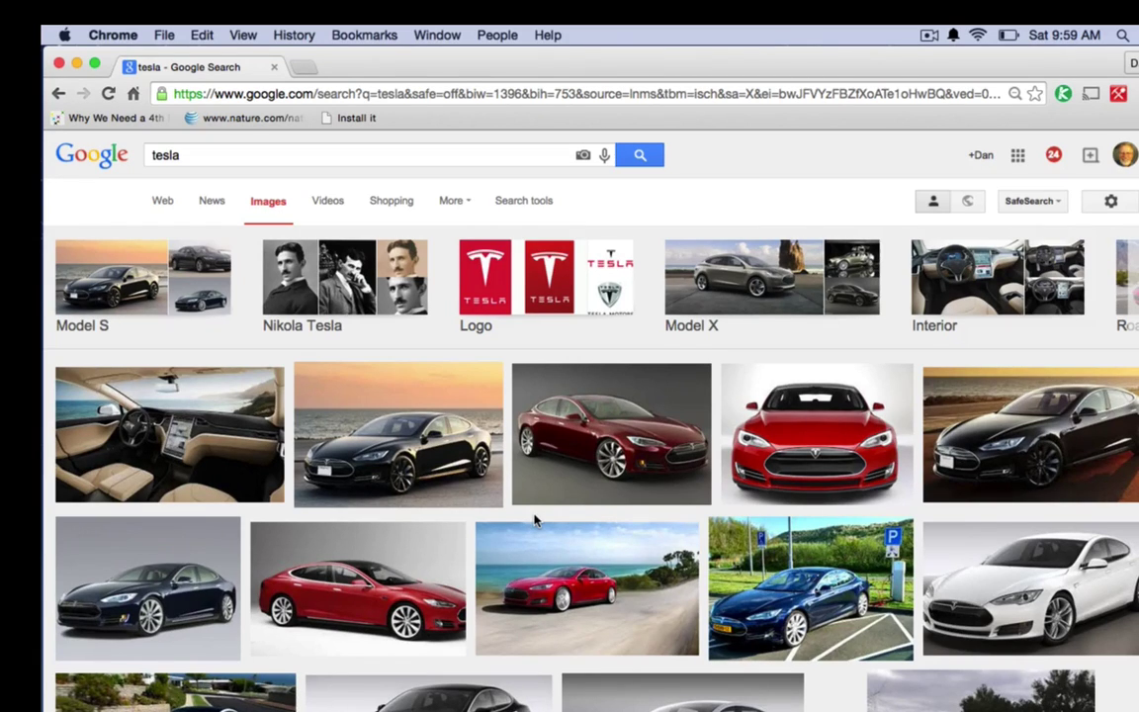
# - Filter the tesla image results to purple and browse the purple cars and coil sparks
pyautogui.scroll(-2, 541, 564)
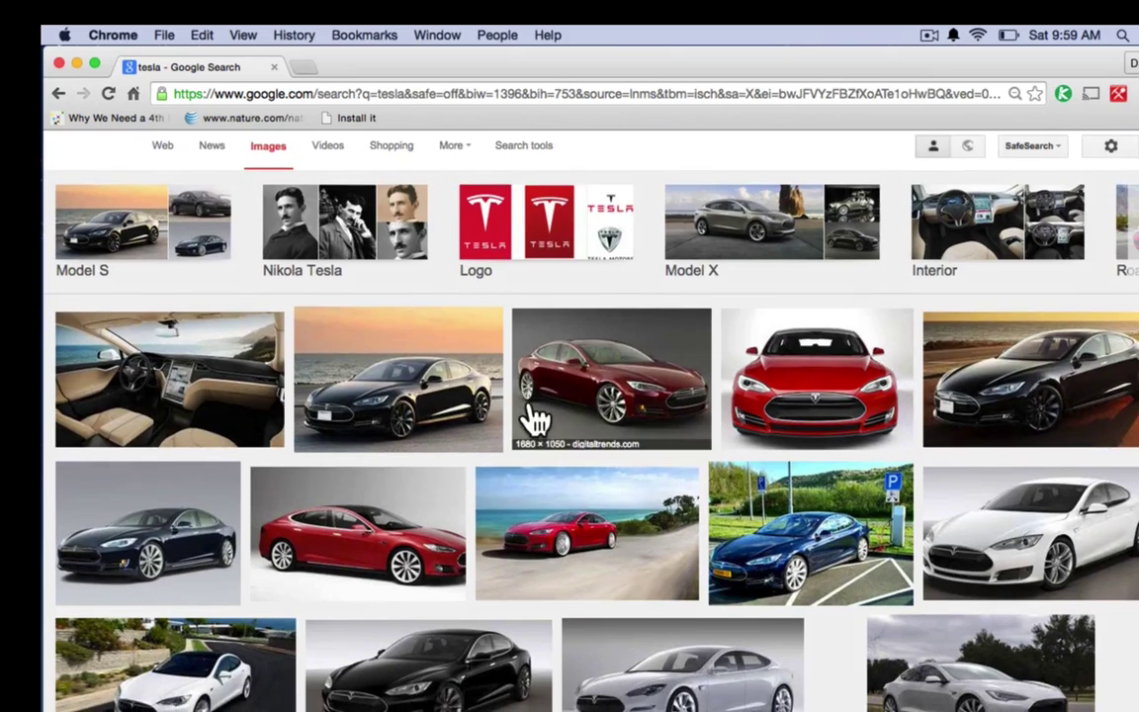
pyautogui.click(526, 149)
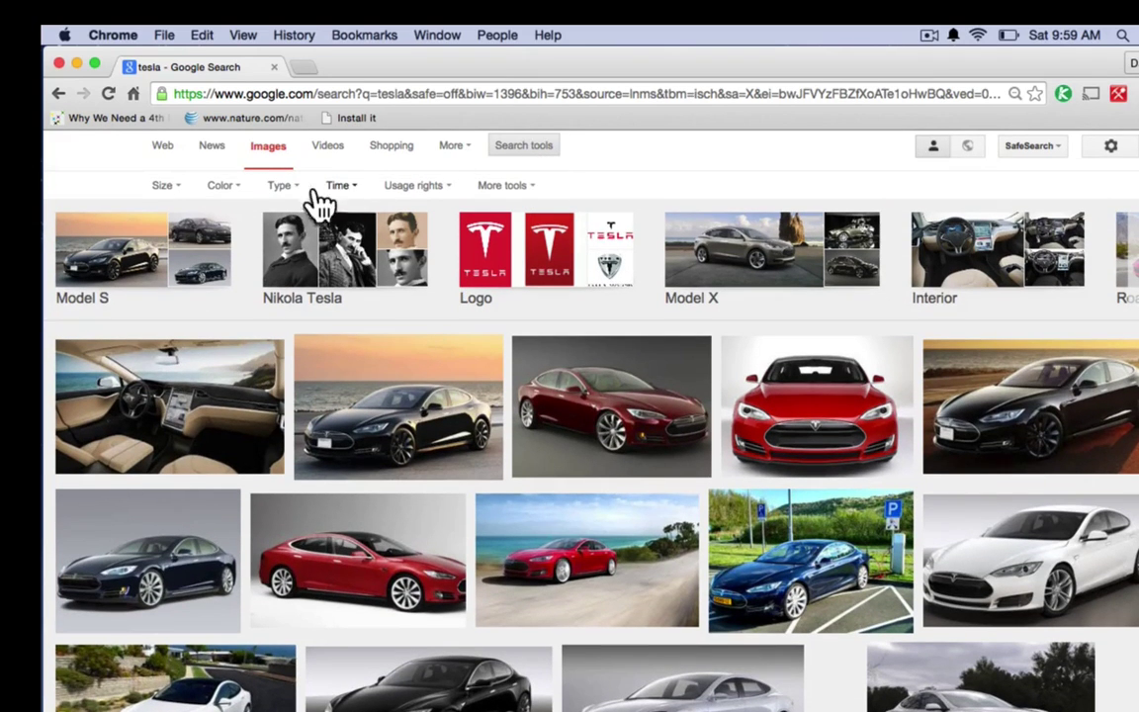
pyautogui.click(225, 189)
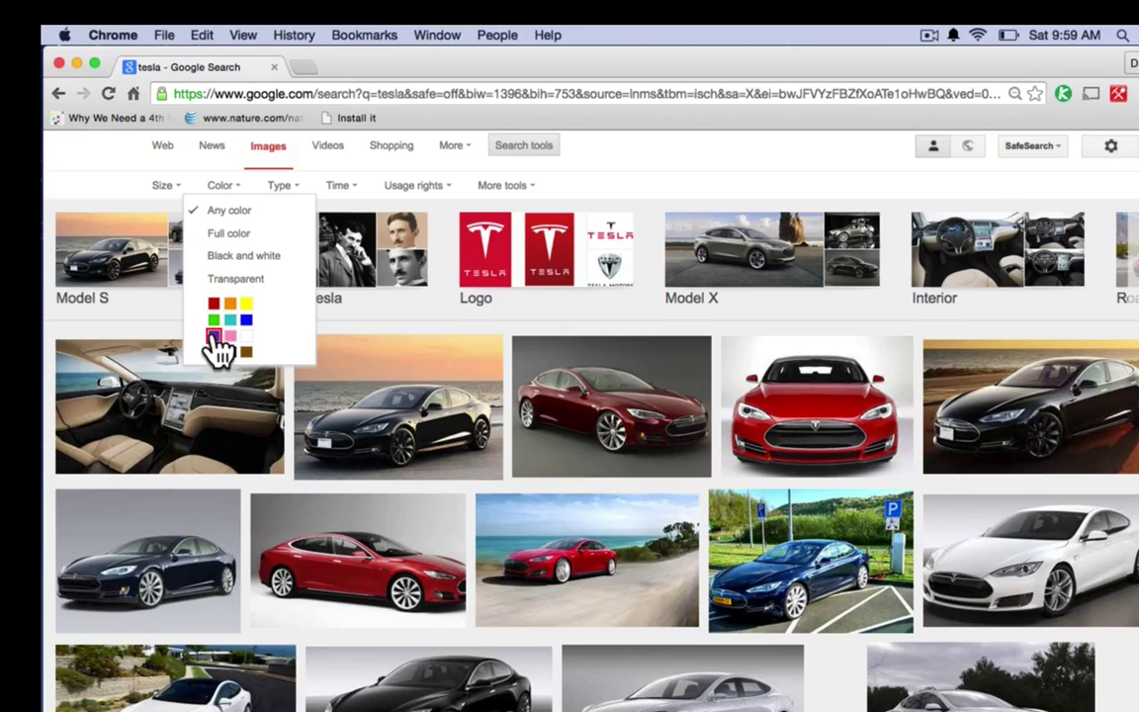
pyautogui.click(214, 338)
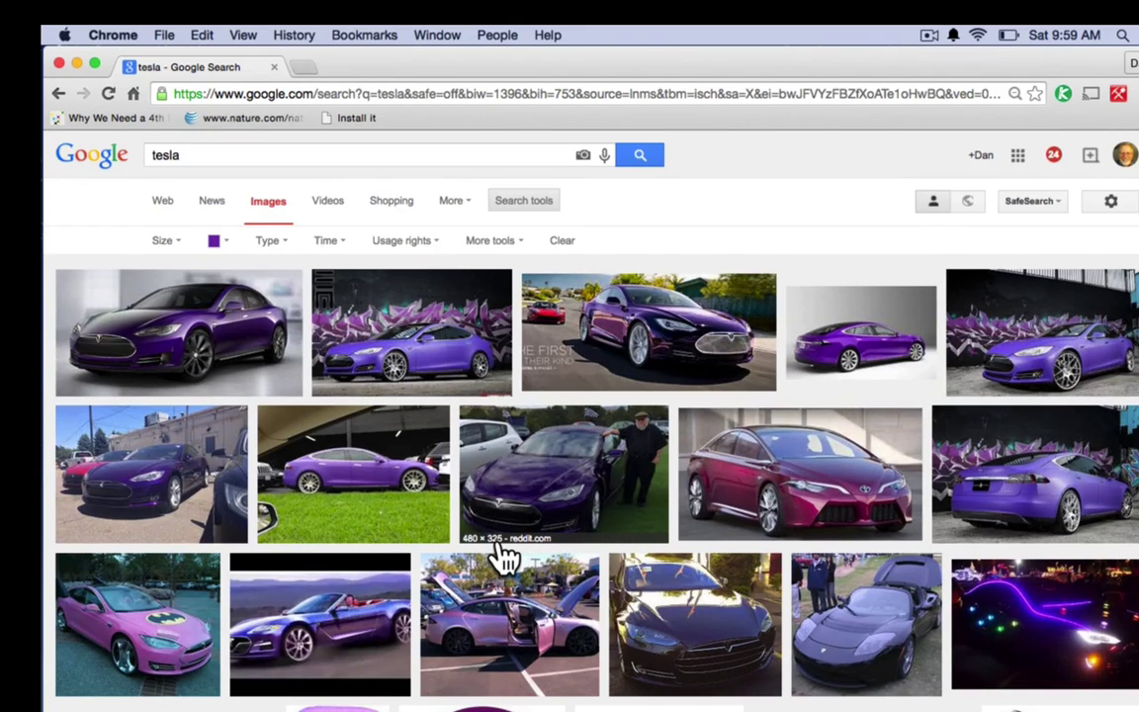
pyautogui.scroll(-10, 505, 559)
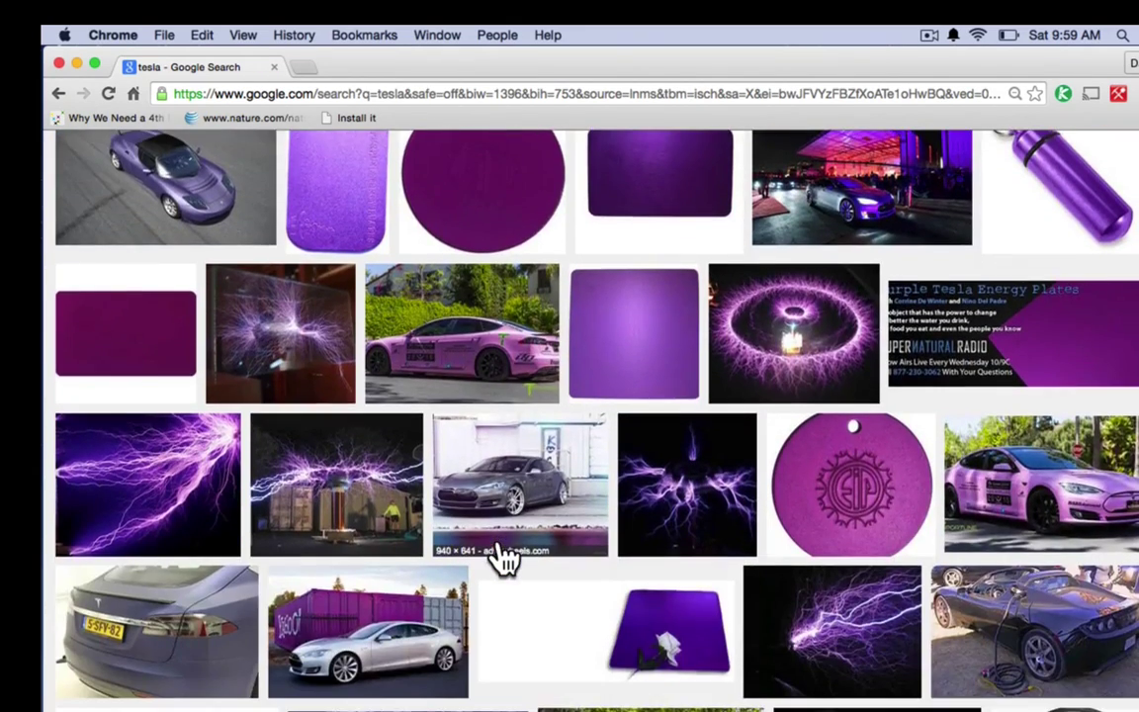
pyautogui.scroll(-1, 504, 556)
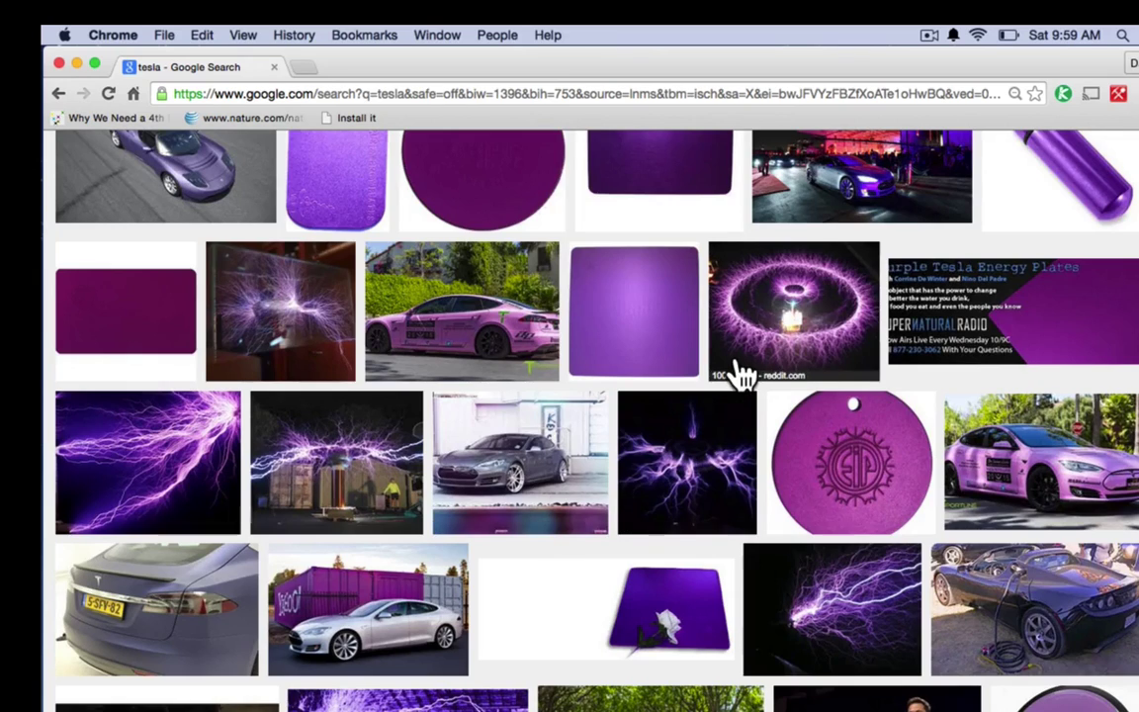
pyautogui.scroll(-4, 762, 333)
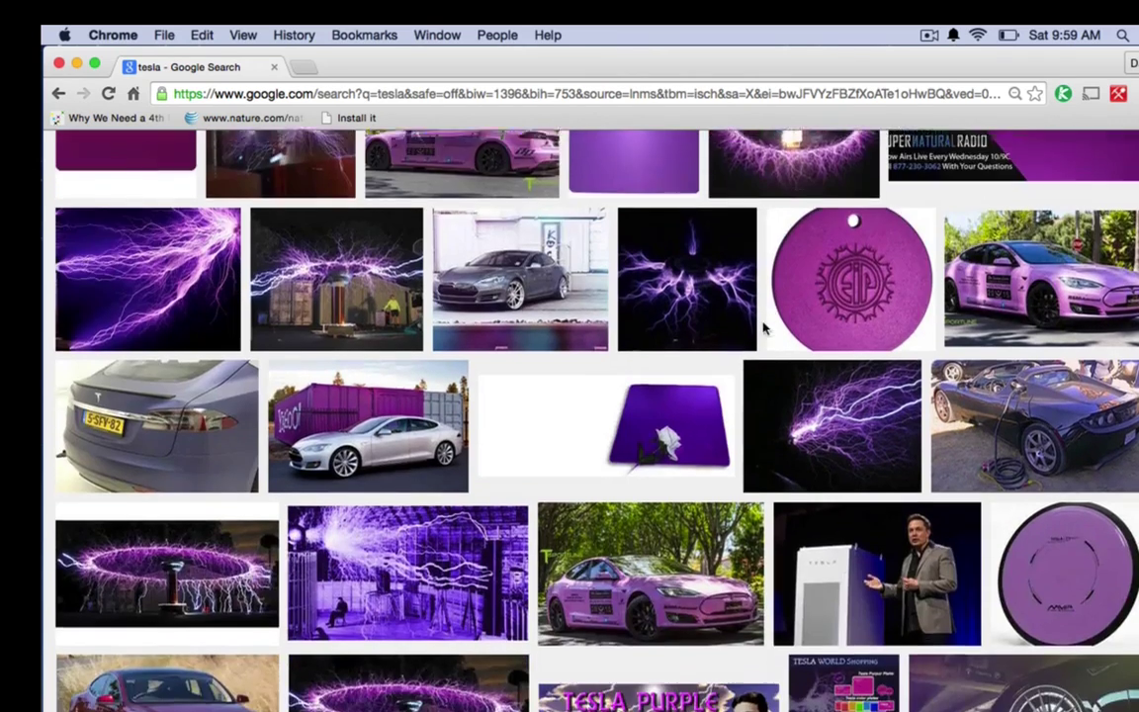
pyautogui.scroll(15, 763, 334)
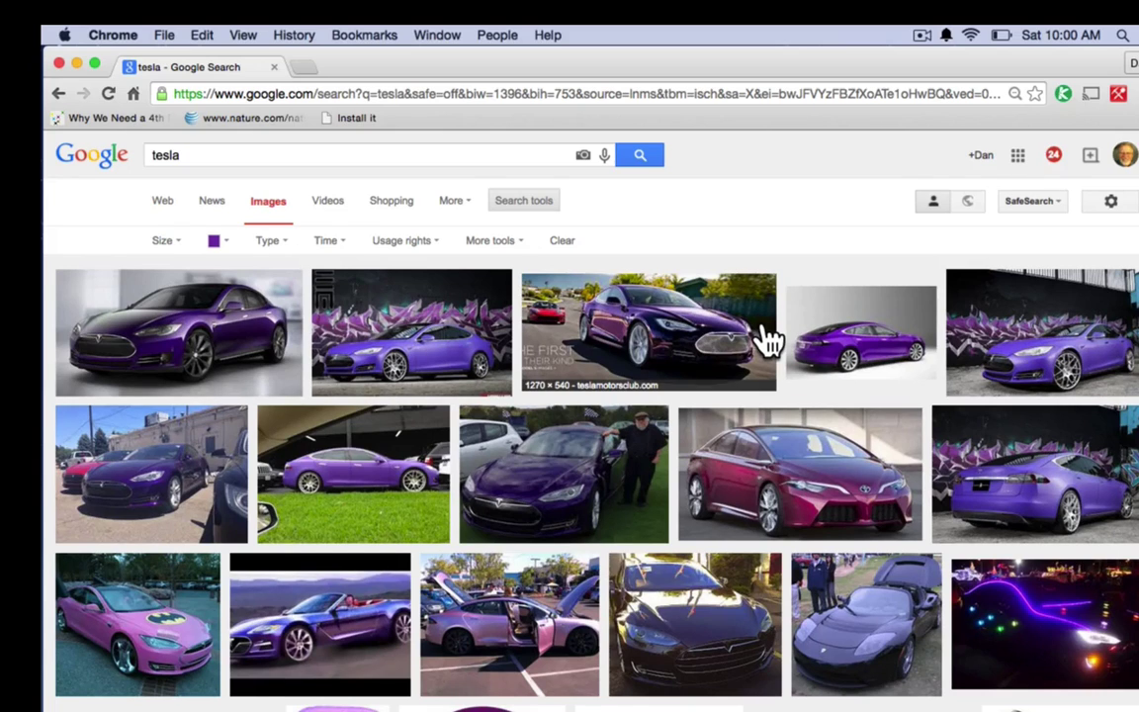
pyautogui.click(230, 244)
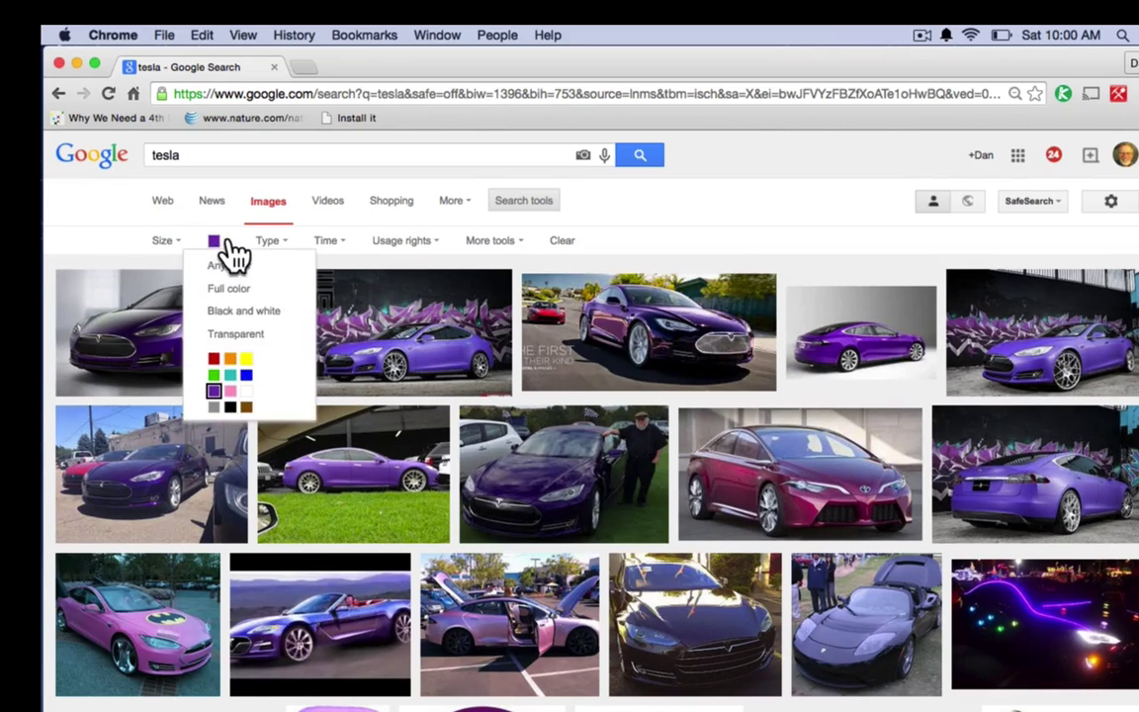
pyautogui.click(260, 317)
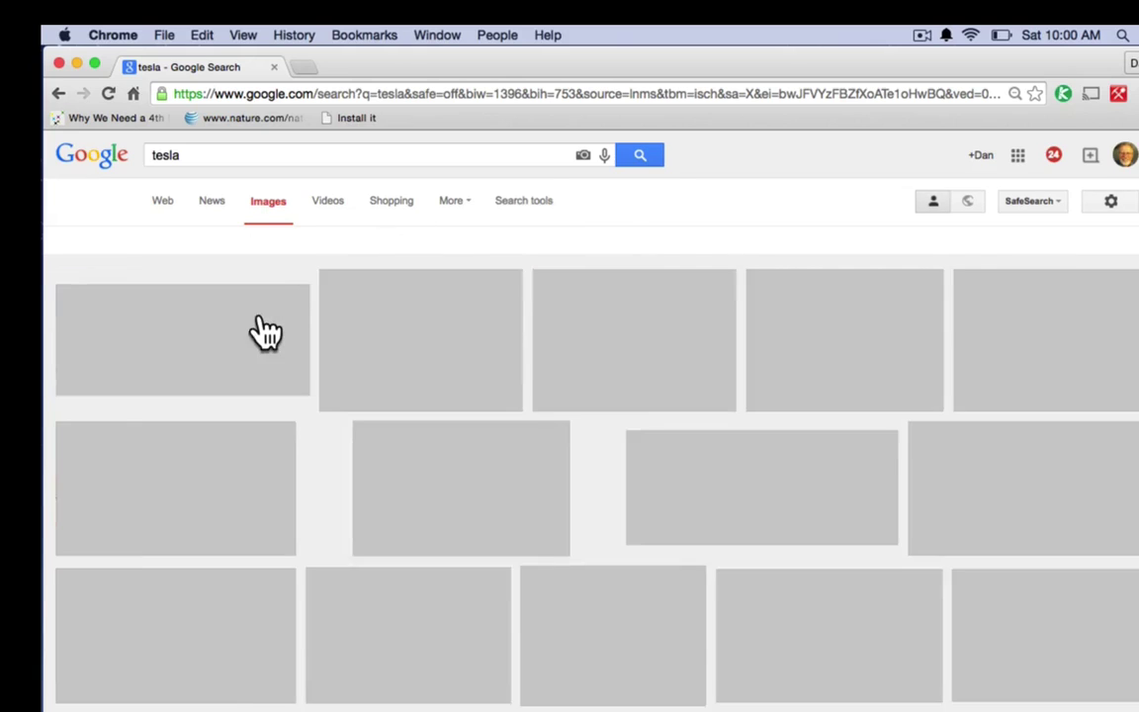
pyautogui.scroll(-10, 393, 482)
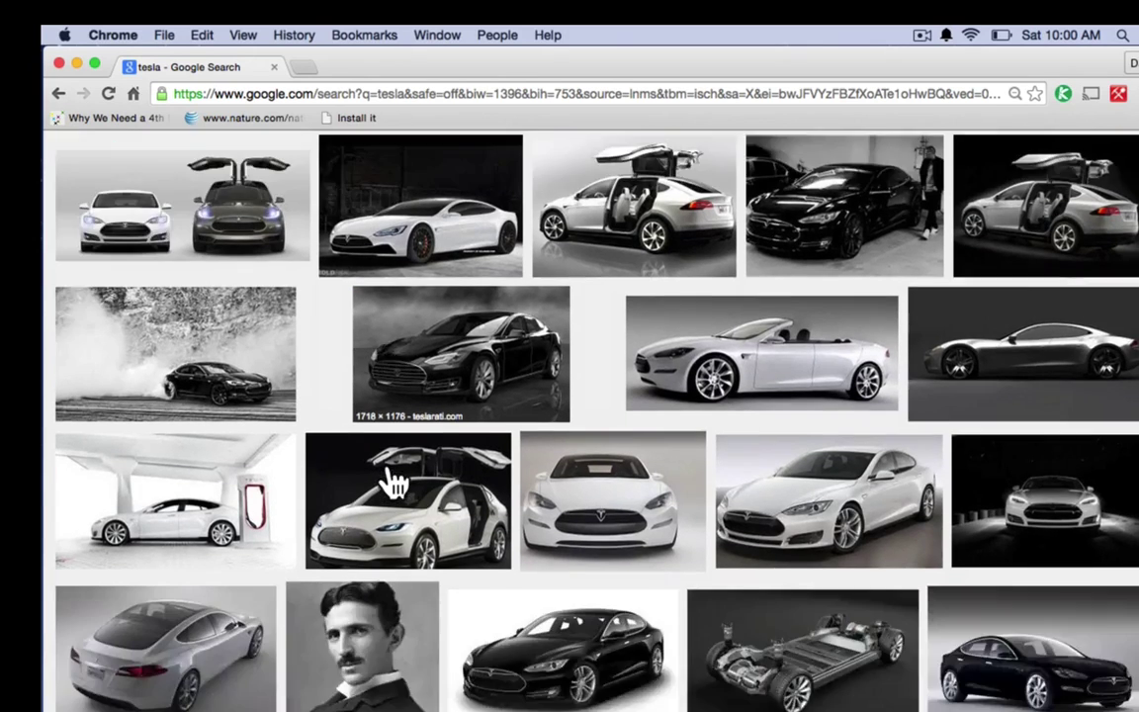
pyautogui.scroll(1, 393, 482)
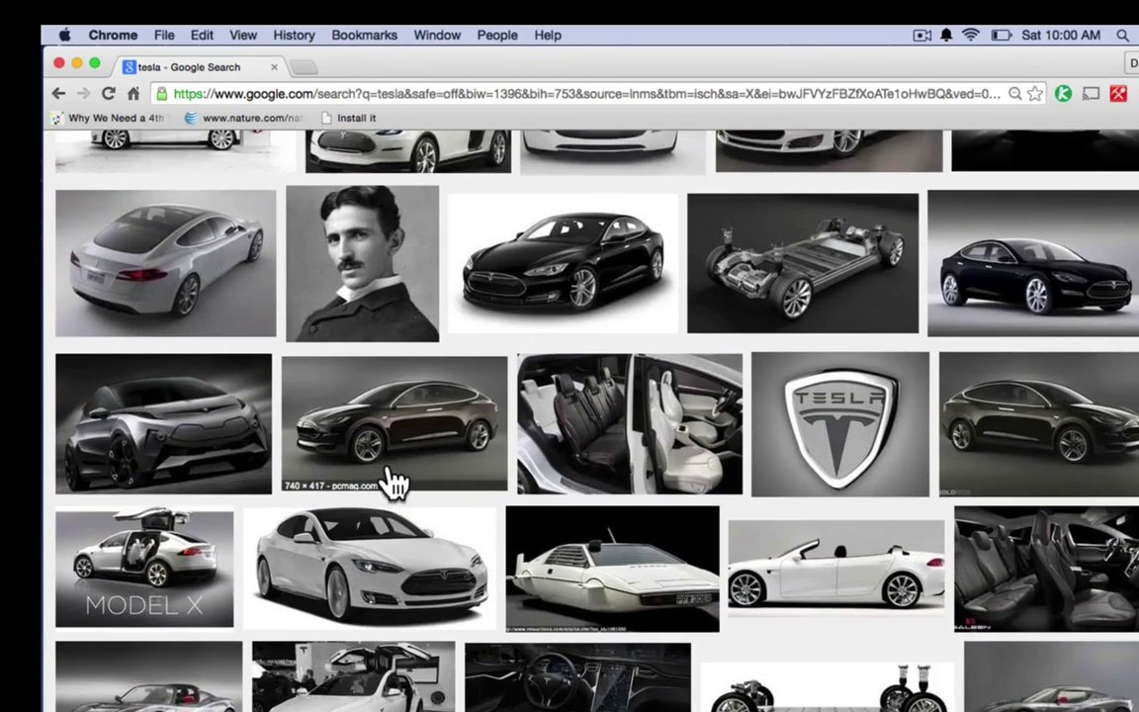
pyautogui.scroll(-8, 393, 482)
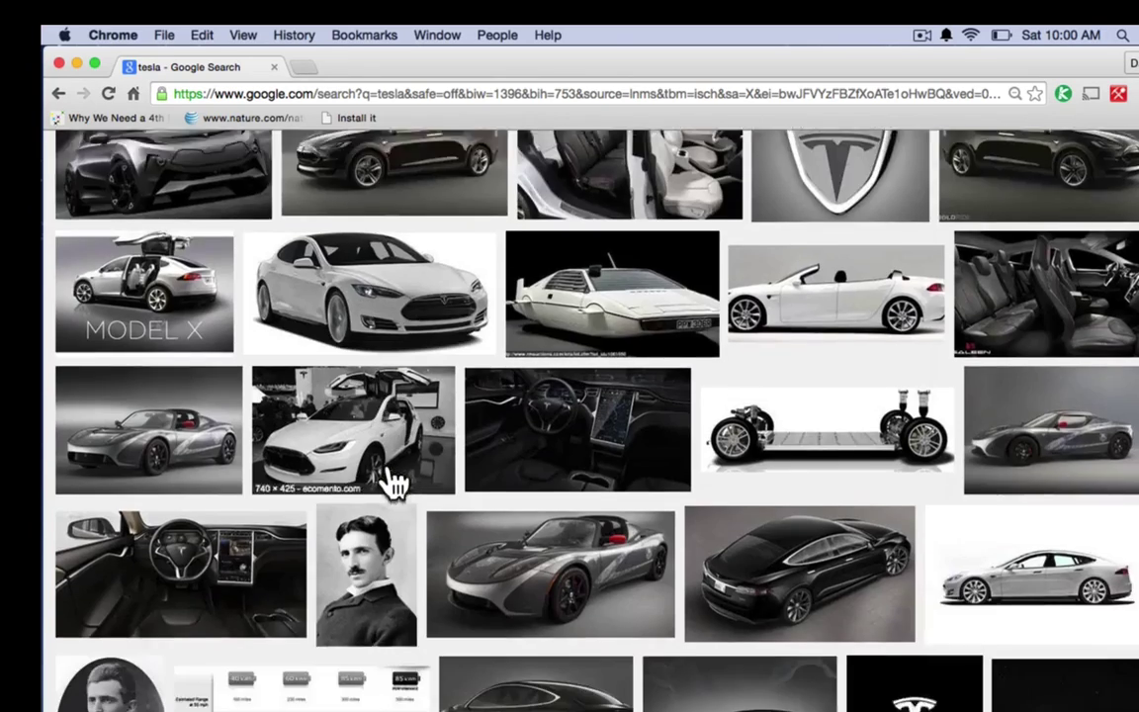
pyautogui.scroll(-14, 392, 482)
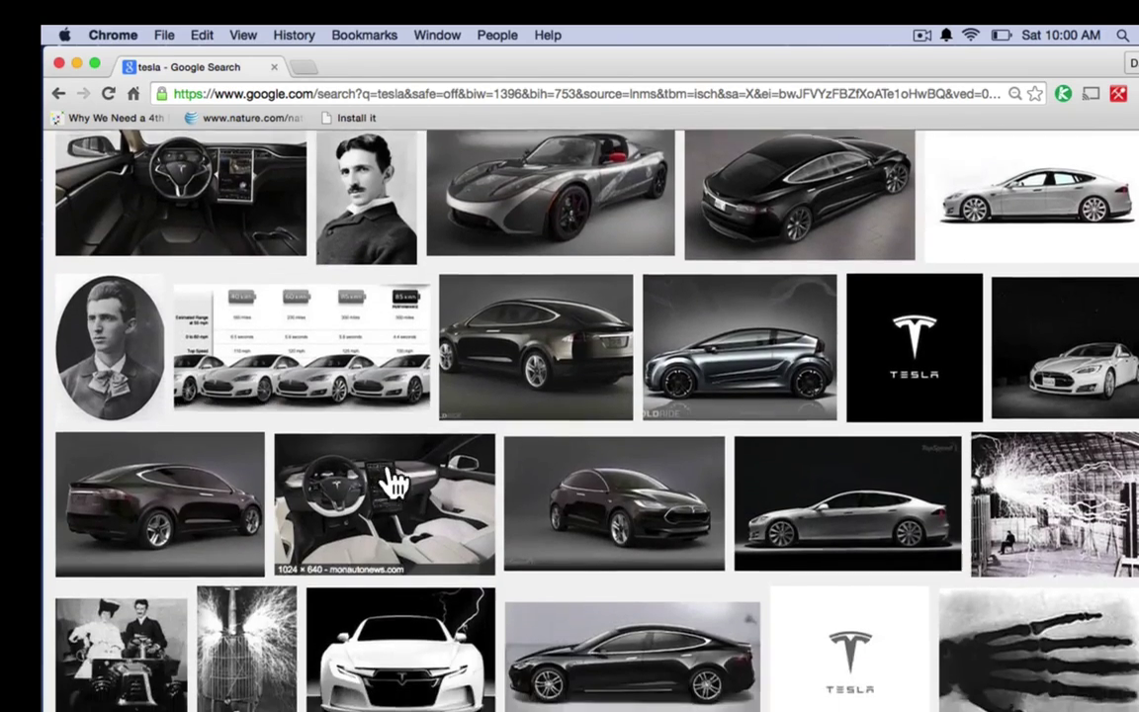
pyautogui.scroll(-14, 393, 483)
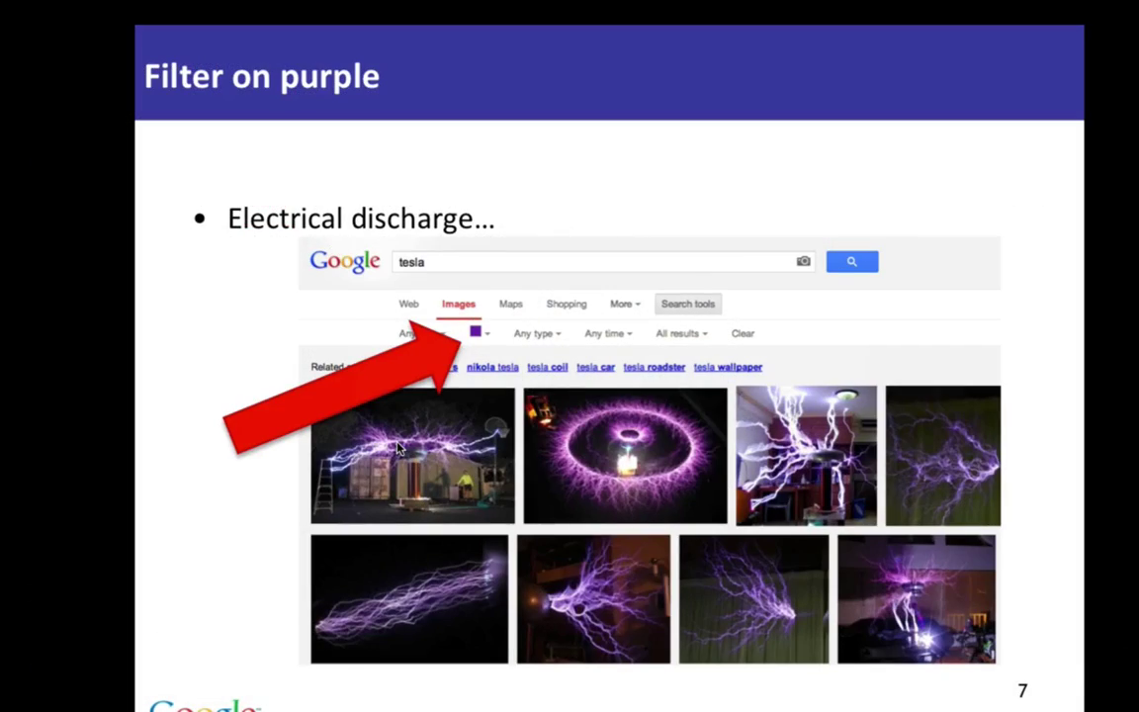
# - Advance the slideshow to the slide about filtering on red
pyautogui.press('Right')
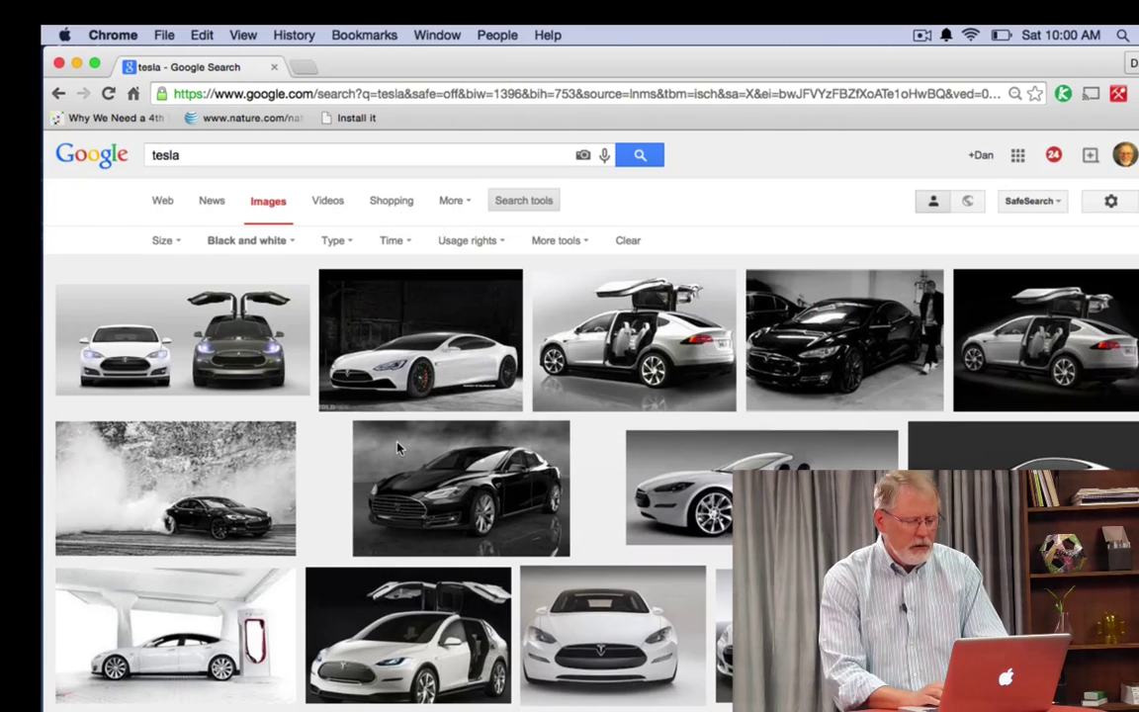
# - Restrict the black-and-white tesla images to the Face type
pyautogui.click(337, 255)
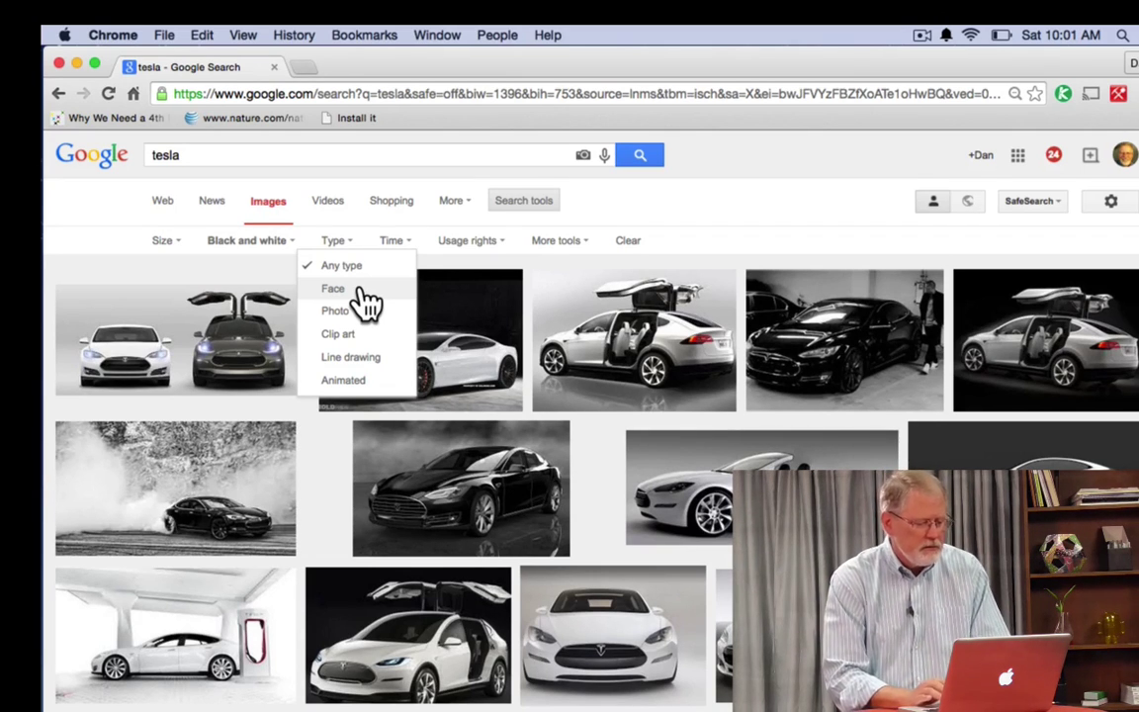
pyautogui.click(334, 288)
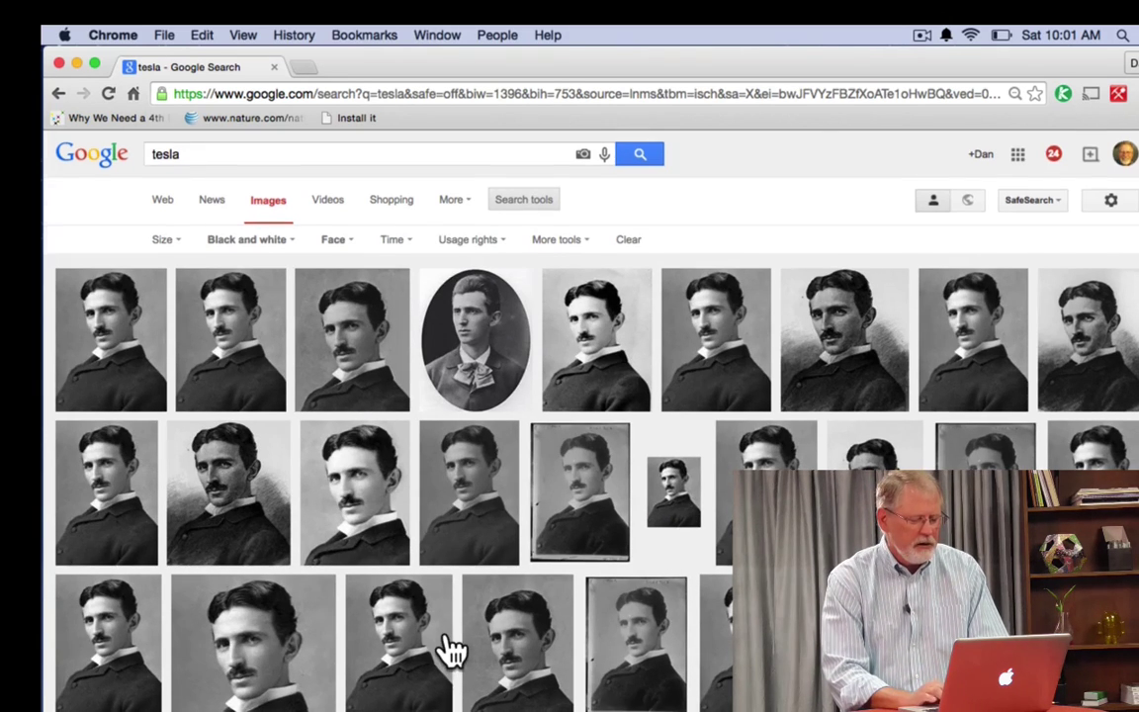
pyautogui.scroll(-5, 450, 643)
pyautogui.scroll(5, 447, 643)
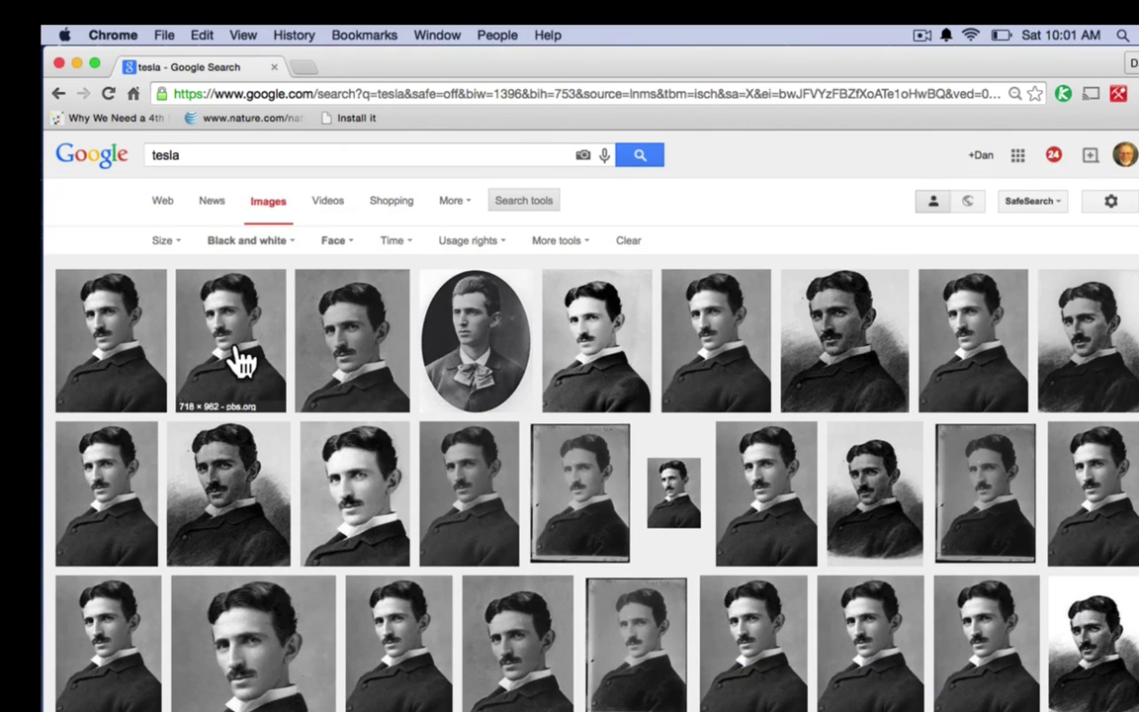
# - Open a larger preview of the second Nikola Tesla portrait
pyautogui.click(237, 356)
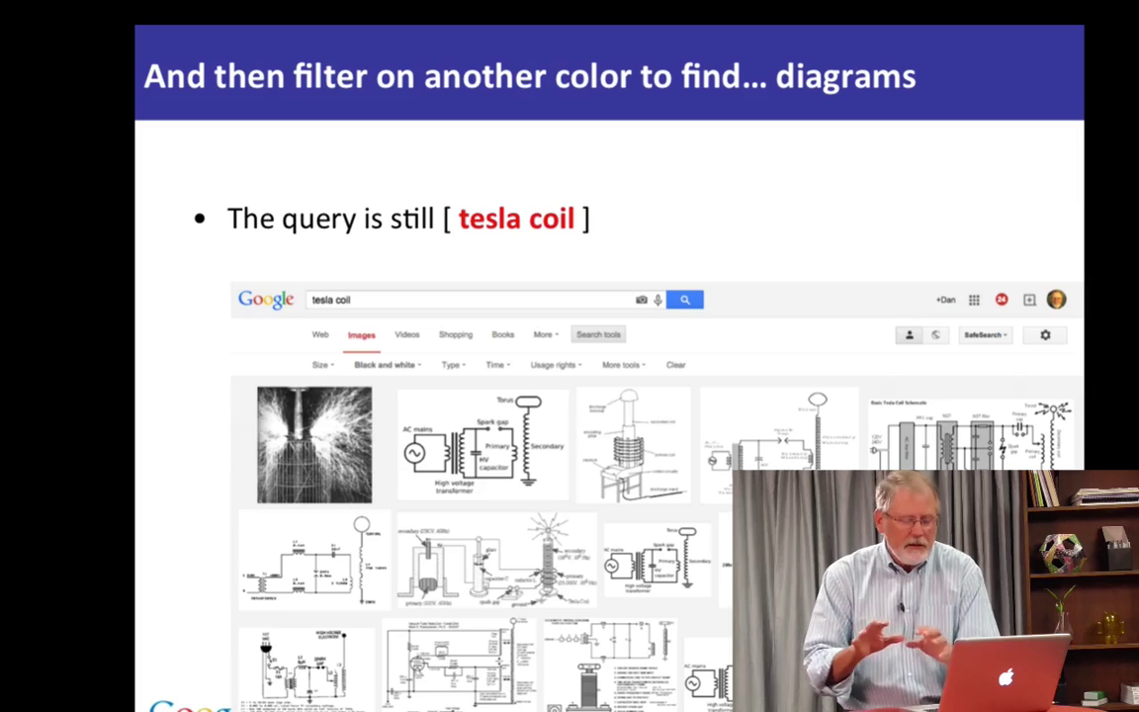
pyautogui.press('super+Tab')
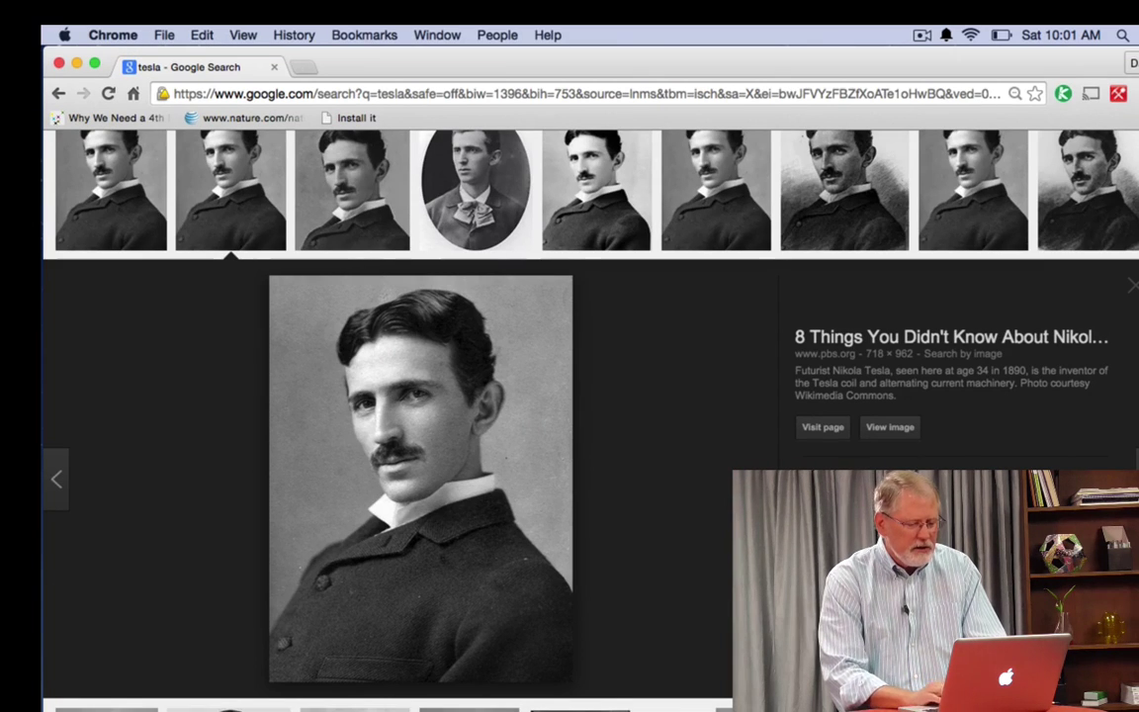
pyautogui.scroll(5, 442, 329)
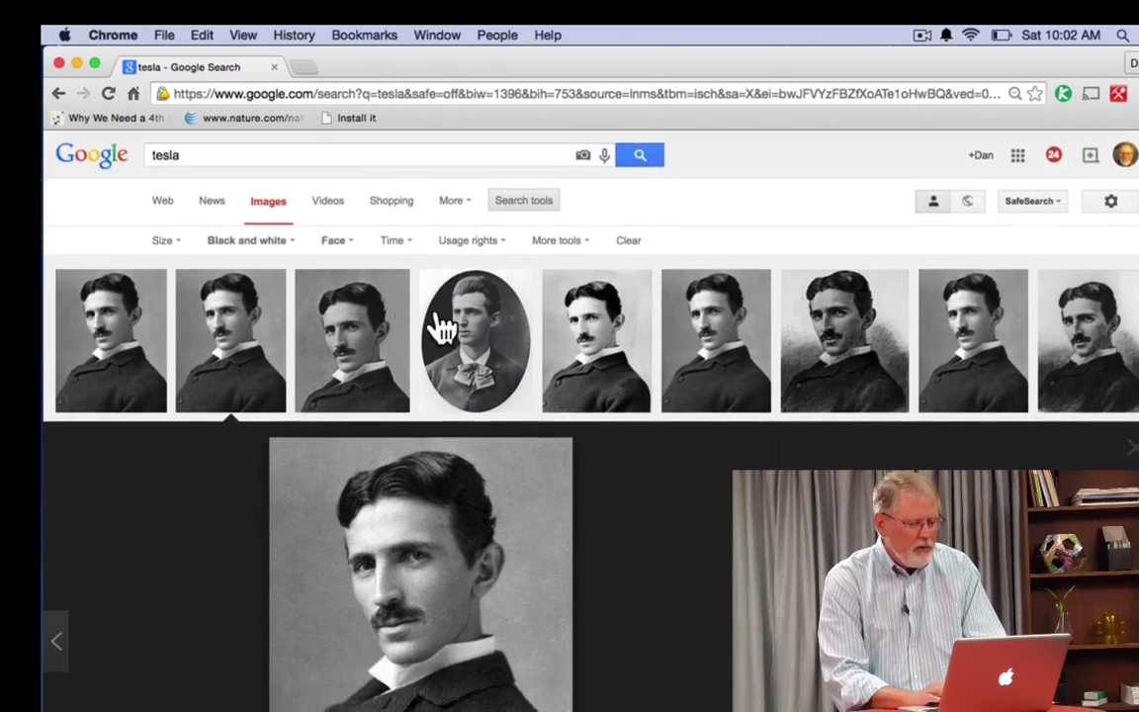
# - Reset the image type to Any type and search for 'tesla coil'
pyautogui.click(342, 248)
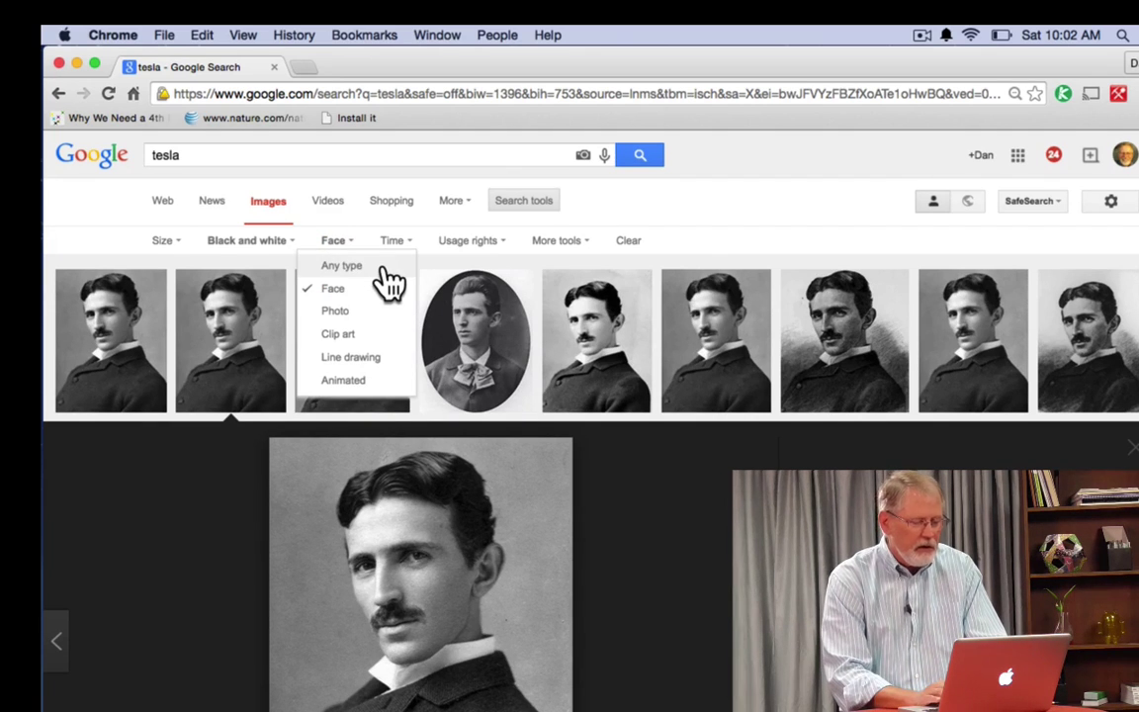
pyautogui.click(381, 267)
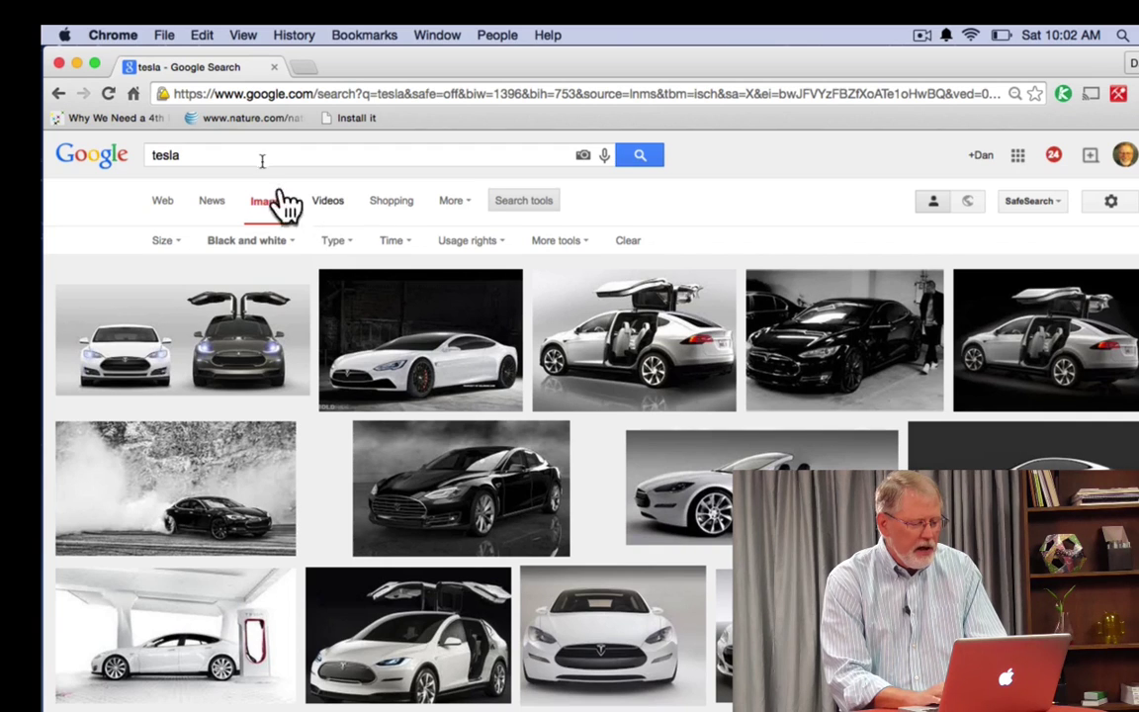
pyautogui.click(246, 154)
pyautogui.write('coil')
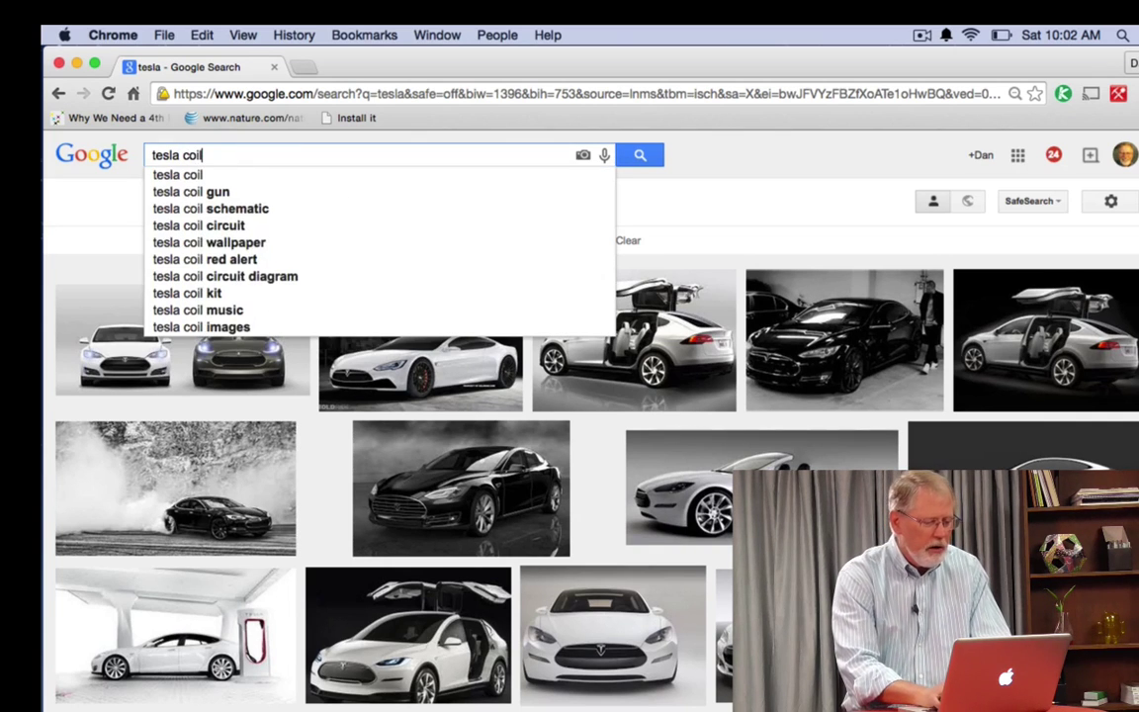
pyautogui.press('Return')
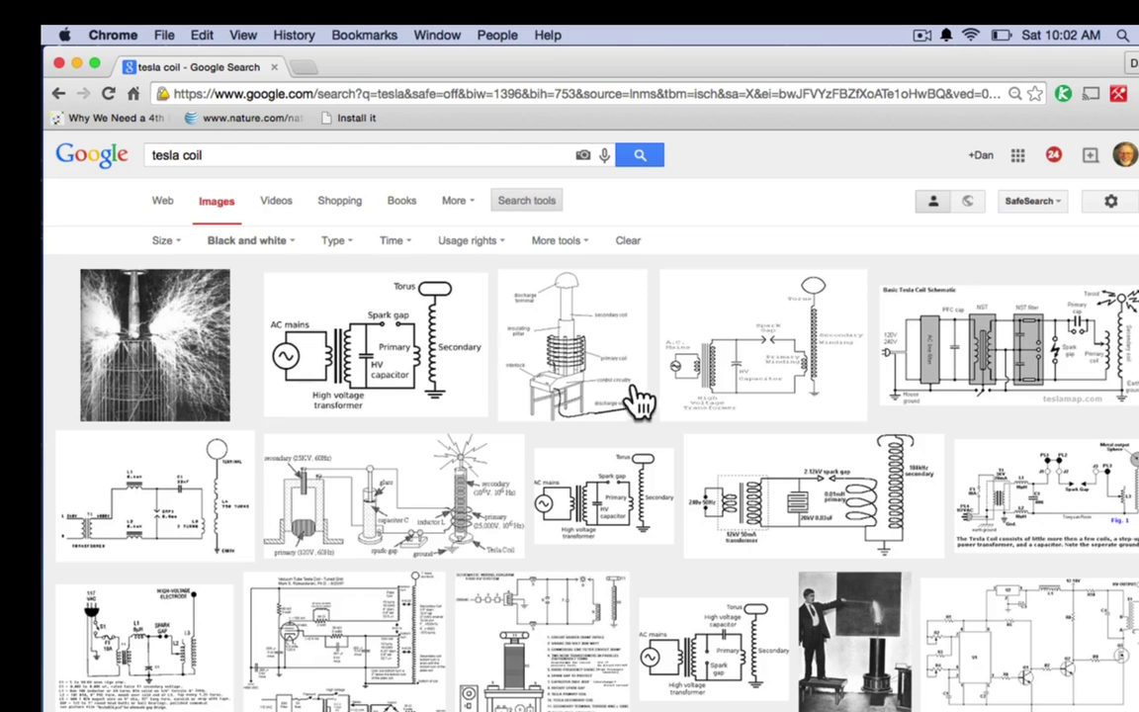
# - Show more images related to the labelled tesla coil circuit diagram
pyautogui.click(427, 361)
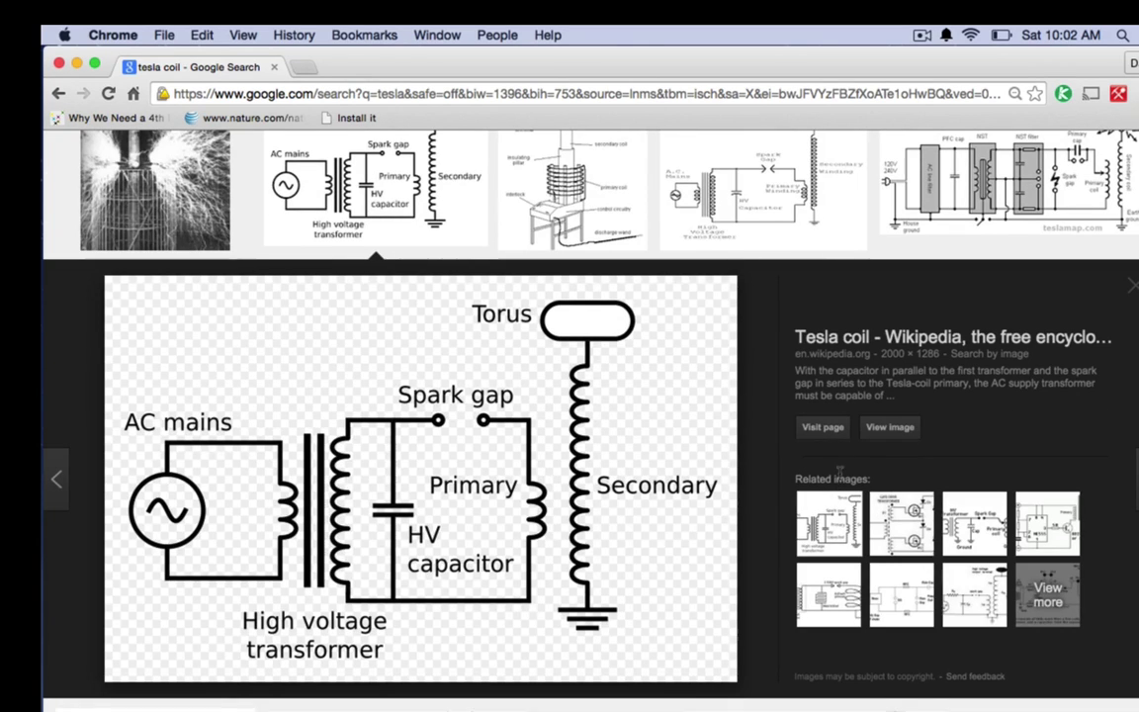
pyautogui.click(1048, 593)
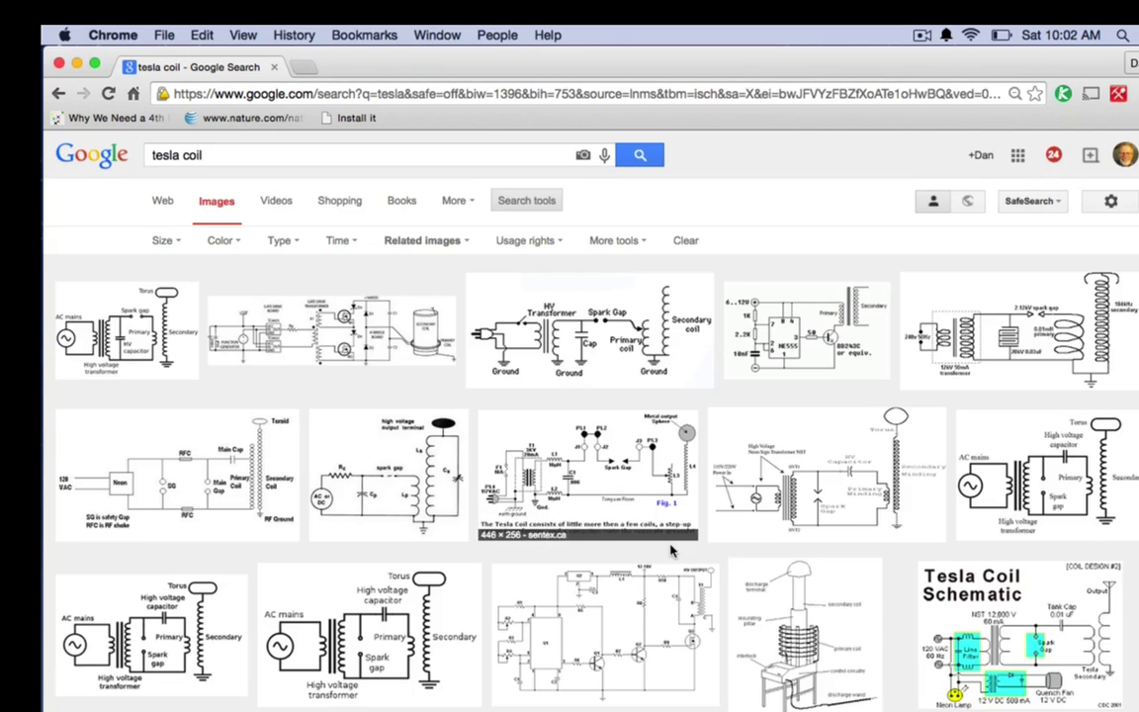
pyautogui.scroll(-1, 675, 549)
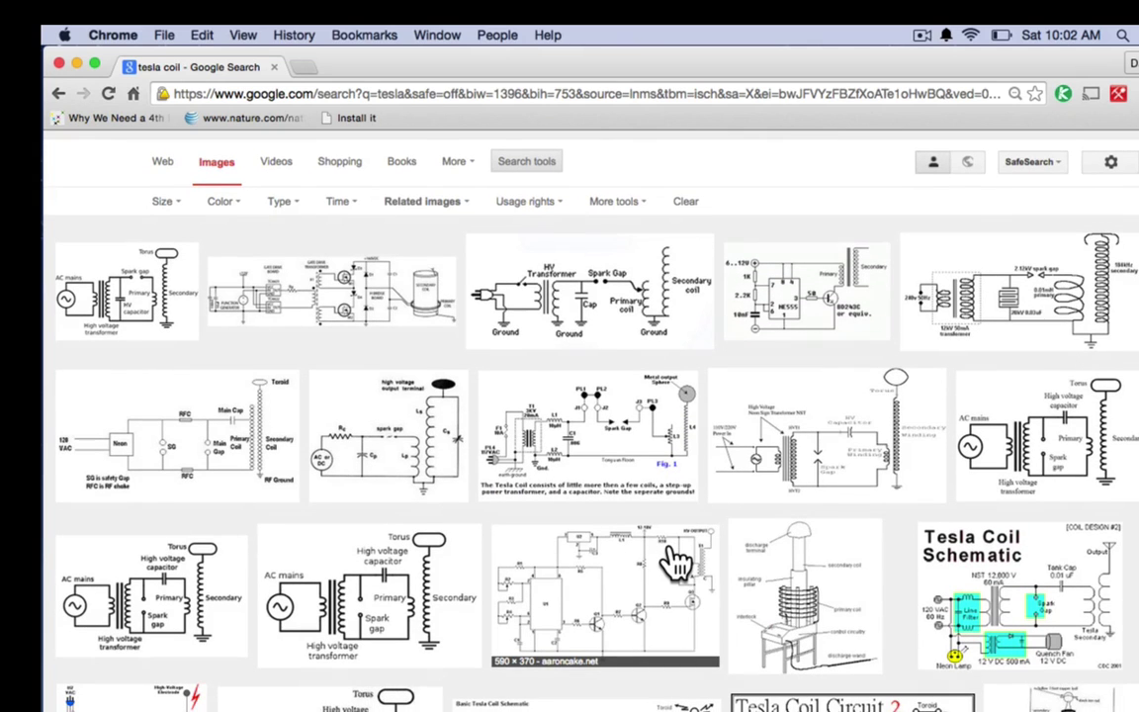